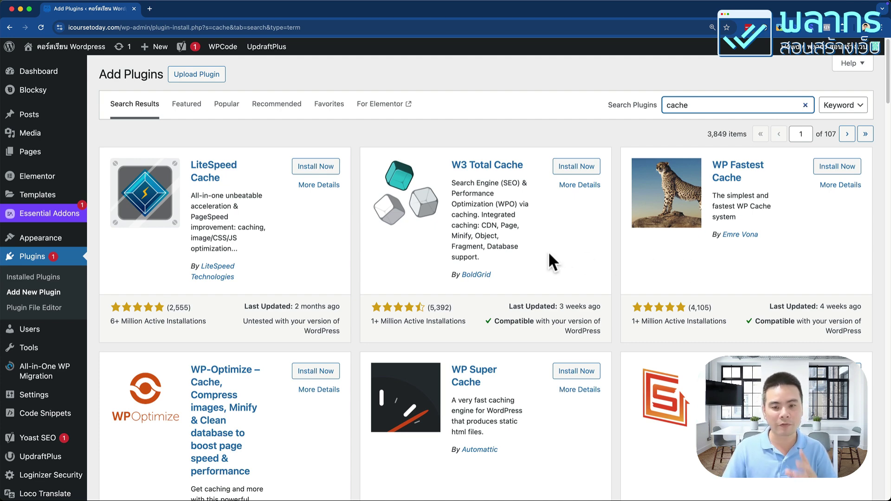
# Step: Install and activate the WP Fastest Cache plugin from the cache search results
pyautogui.scroll(-9, 448, 324)
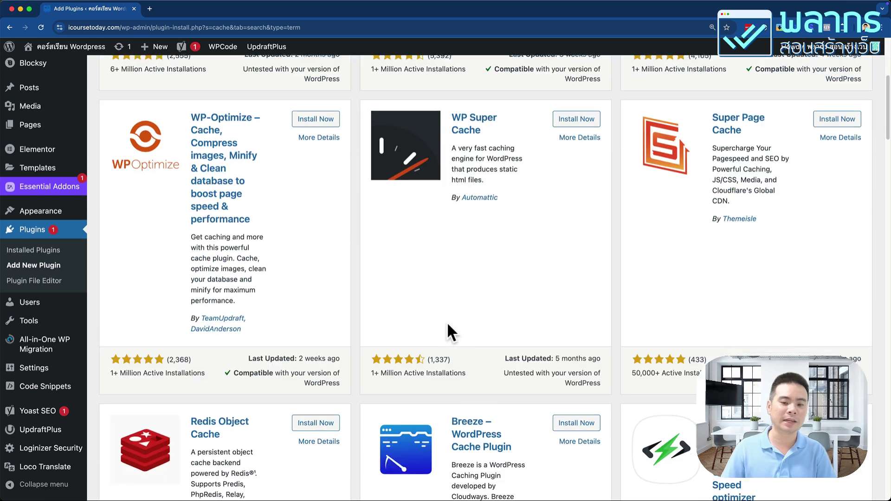
pyautogui.scroll(9, 448, 325)
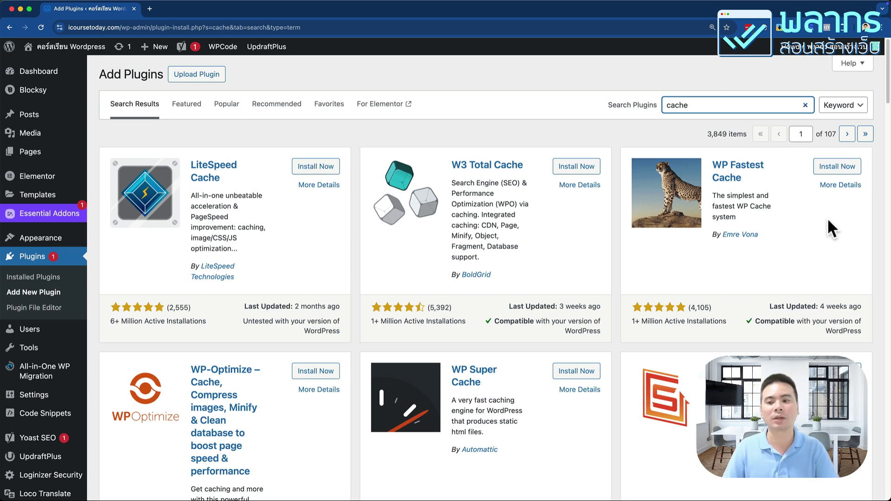
pyautogui.click(757, 176)
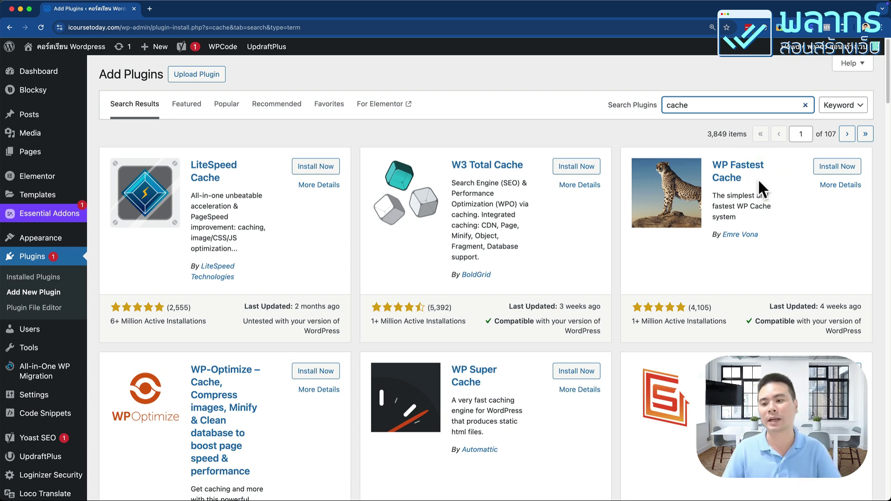
pyautogui.click(854, 172)
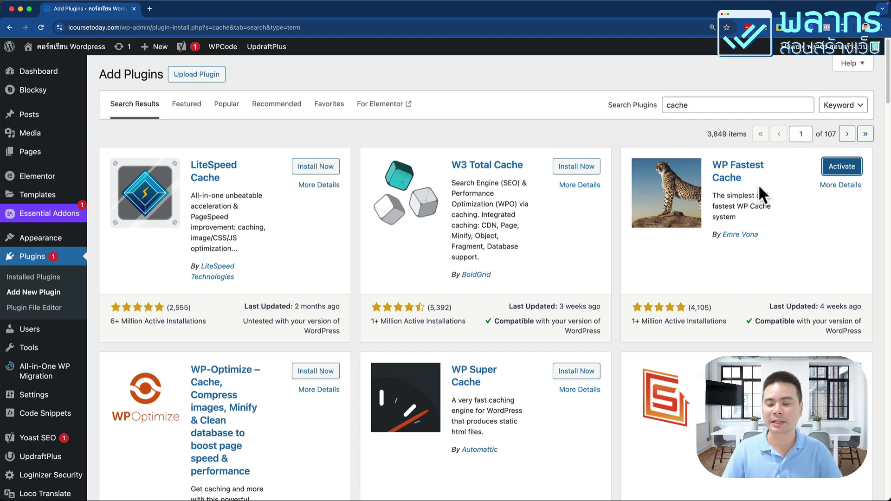
pyautogui.click(853, 170)
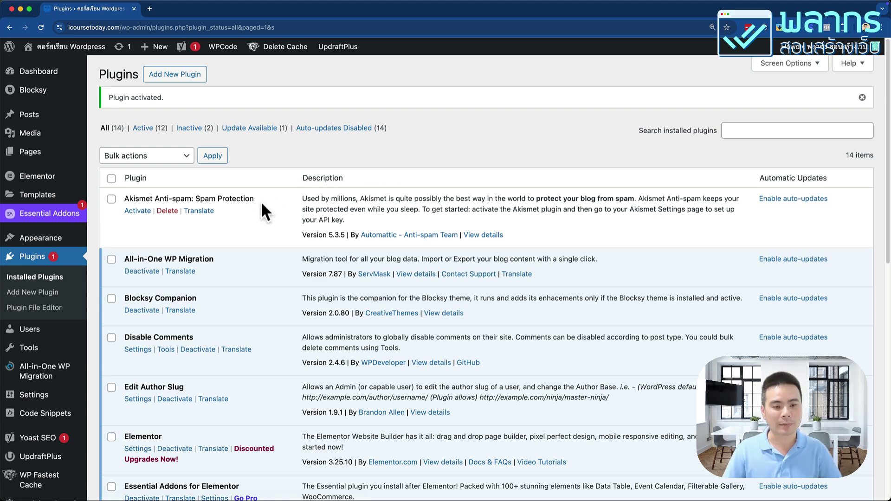
# Step: Open the WP Fastest Cache options and enable the Cache System
pyautogui.scroll(-3, 262, 212)
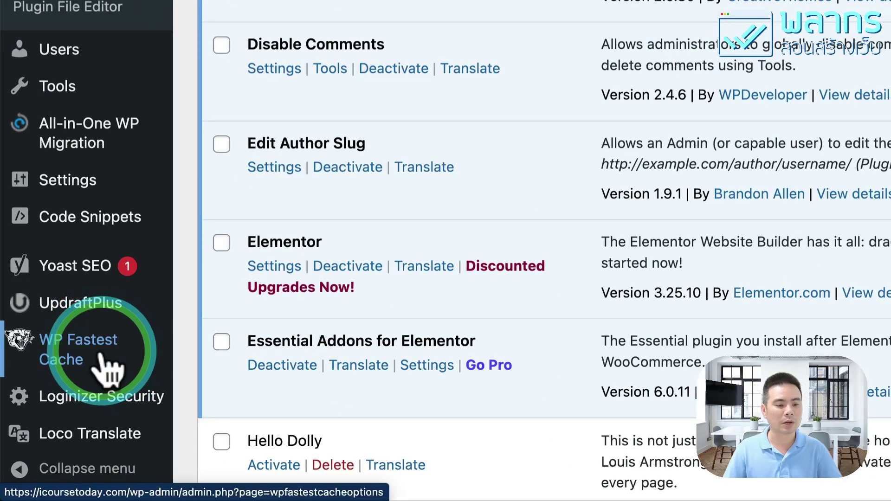
pyautogui.click(101, 354)
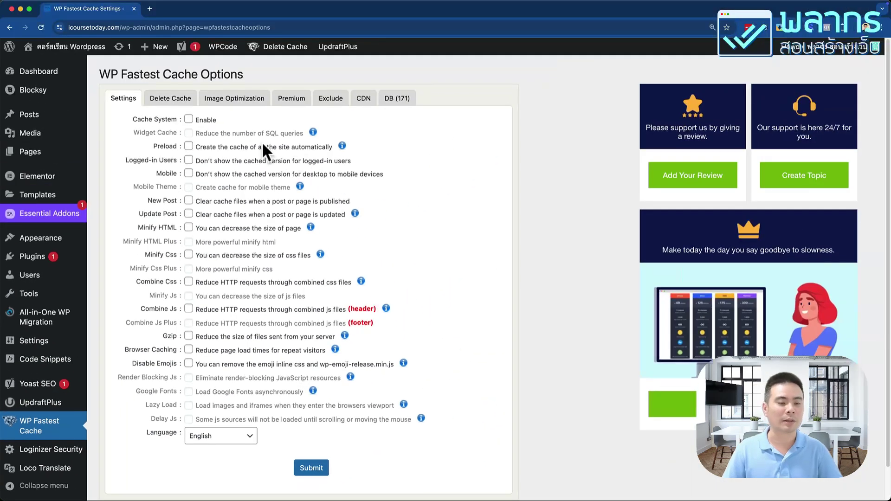
pyautogui.click(189, 120)
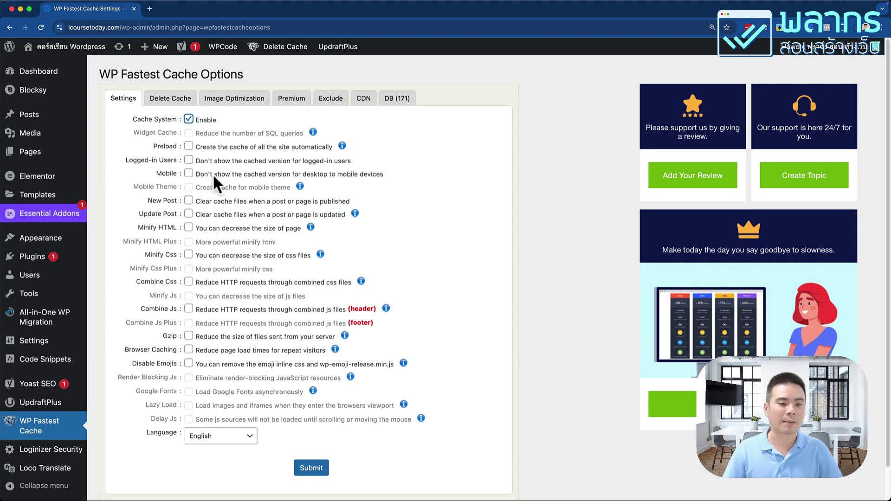
# Step: Enable New Post with Clear All Cache, and Update Post with clearing of the post/page, categories, tags and home page cache
pyautogui.click(189, 201)
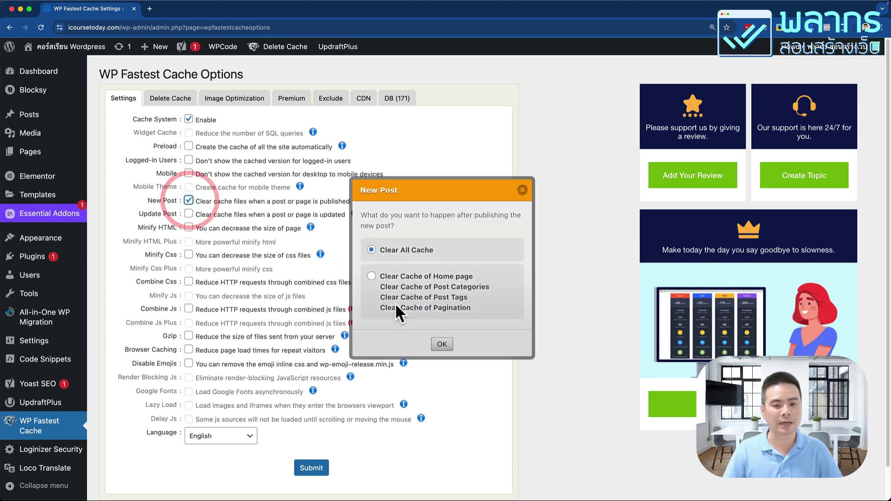
pyautogui.click(441, 344)
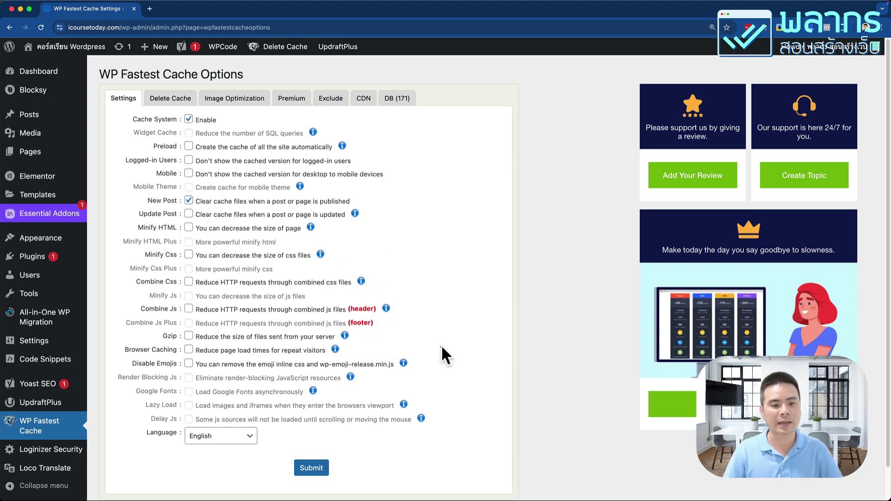
pyautogui.click(189, 214)
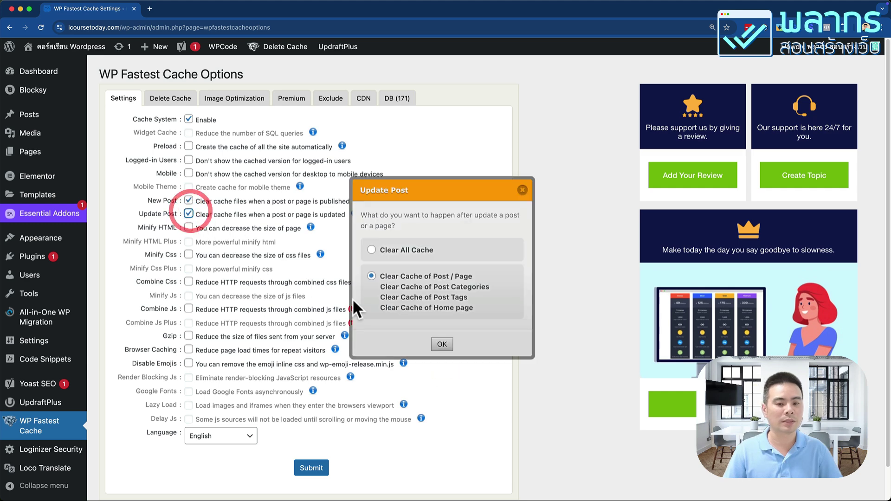
pyautogui.click(442, 345)
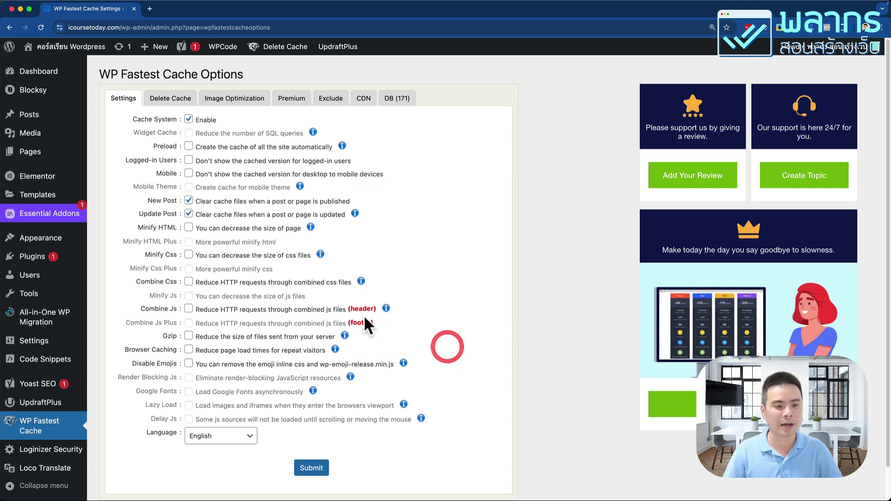
# Step: Enable Minify HTML, Gzip, Browser Caching and Disable Emojis, and save the cache options
pyautogui.click(189, 228)
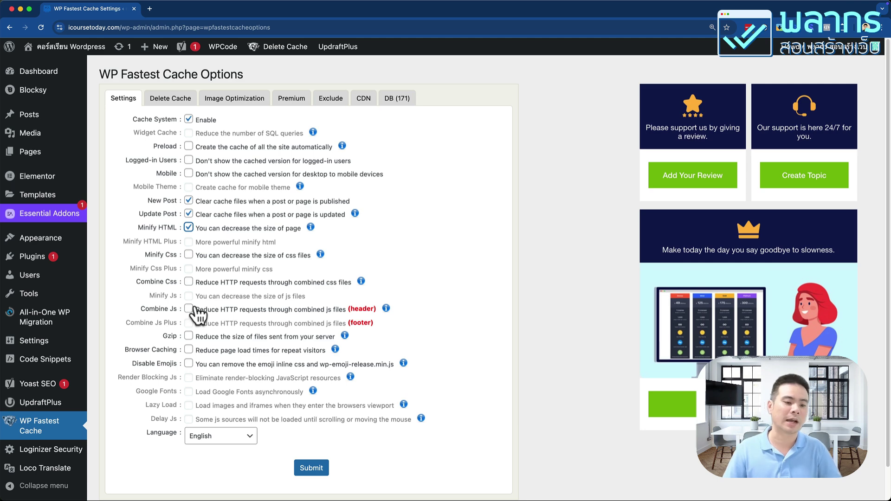
pyautogui.click(189, 335)
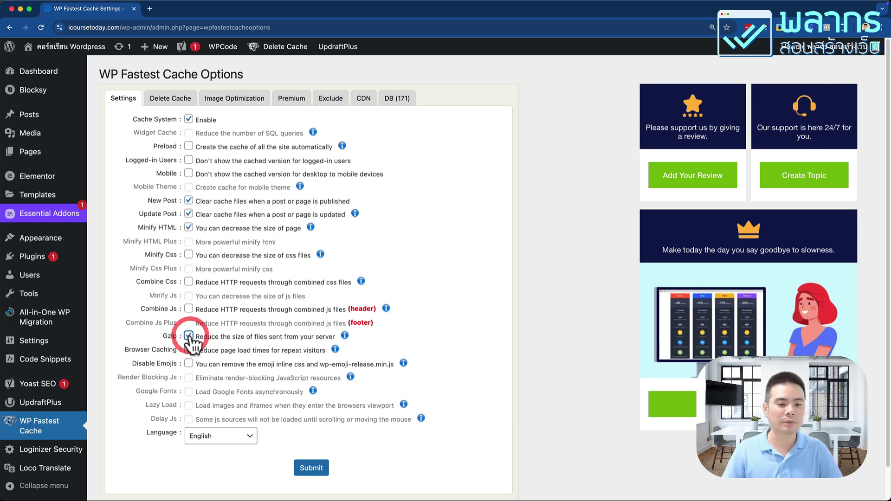
pyautogui.scroll(-2, 191, 338)
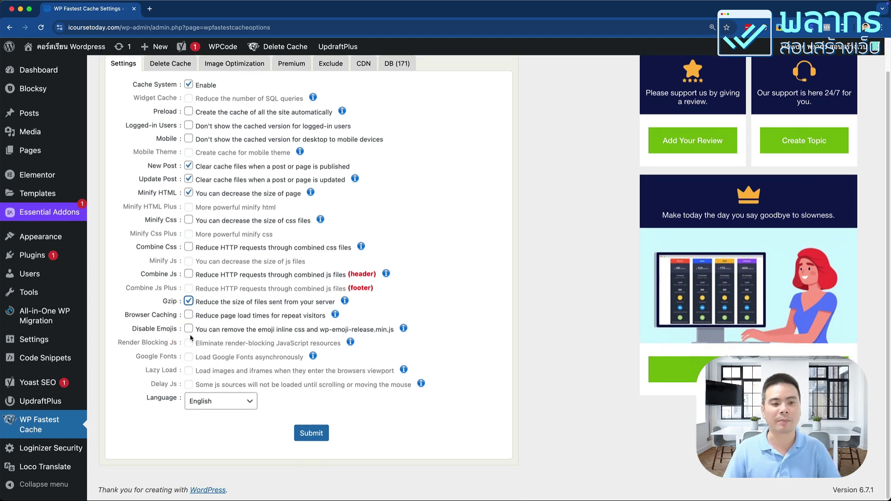
pyautogui.click(188, 315)
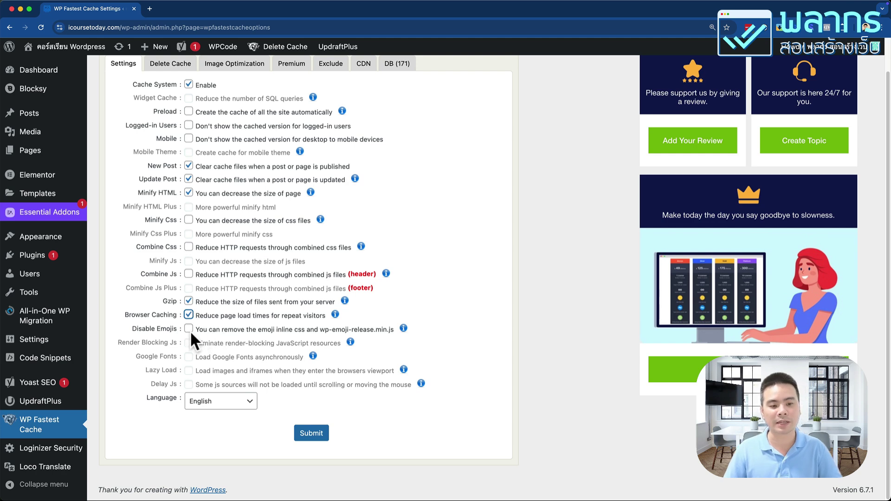
pyautogui.click(188, 330)
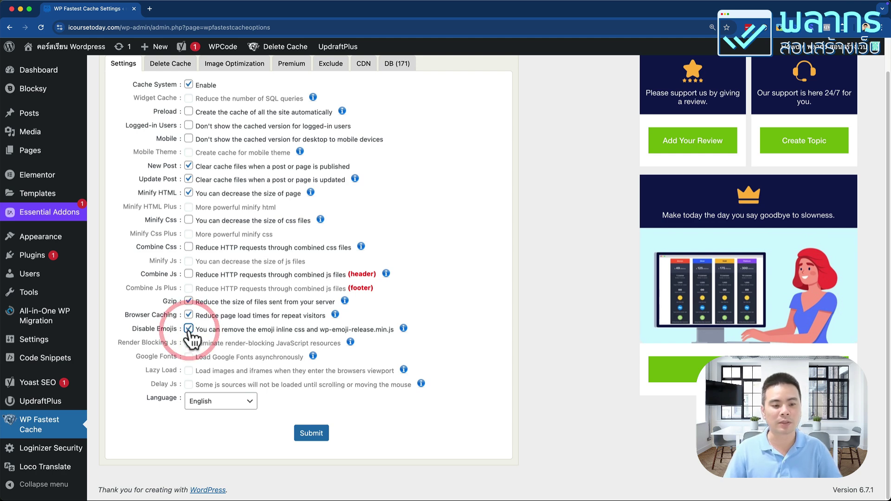
pyautogui.click(312, 436)
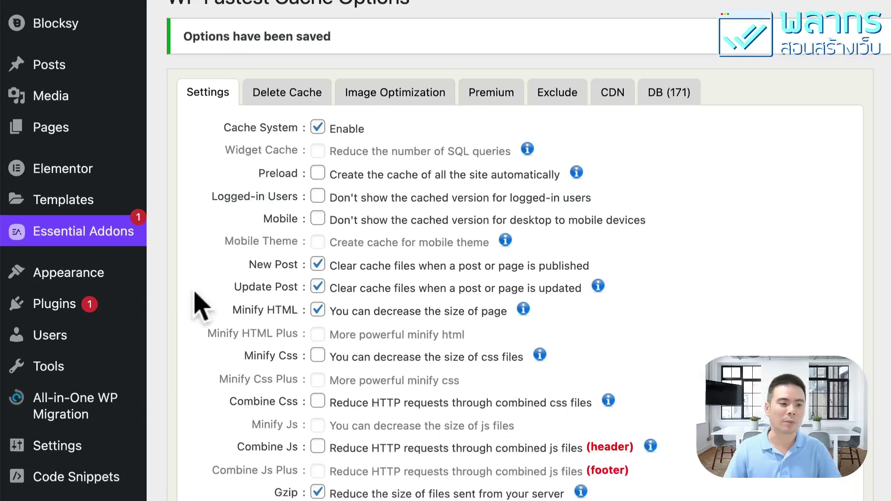
# Step: Set Element Caching to Inactive in Elementor's feature settings and save the changes
pyautogui.moveTo(96, 173)
pyautogui.click(208, 200)
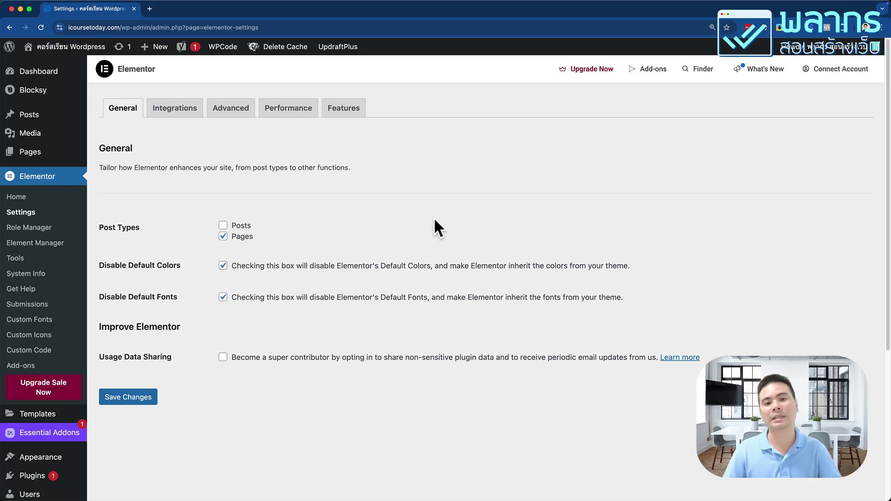
pyautogui.click(351, 112)
pyautogui.scroll(-5, 370, 301)
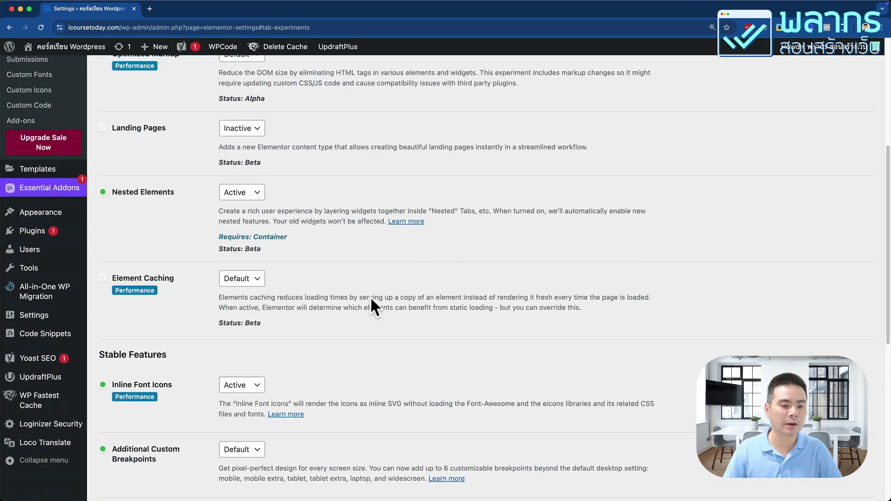
pyautogui.scroll(-1, 371, 300)
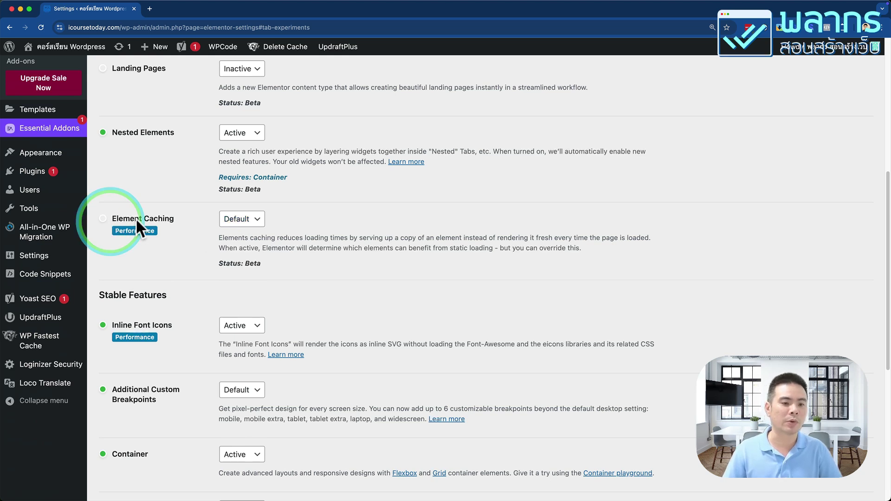
pyautogui.click(239, 218)
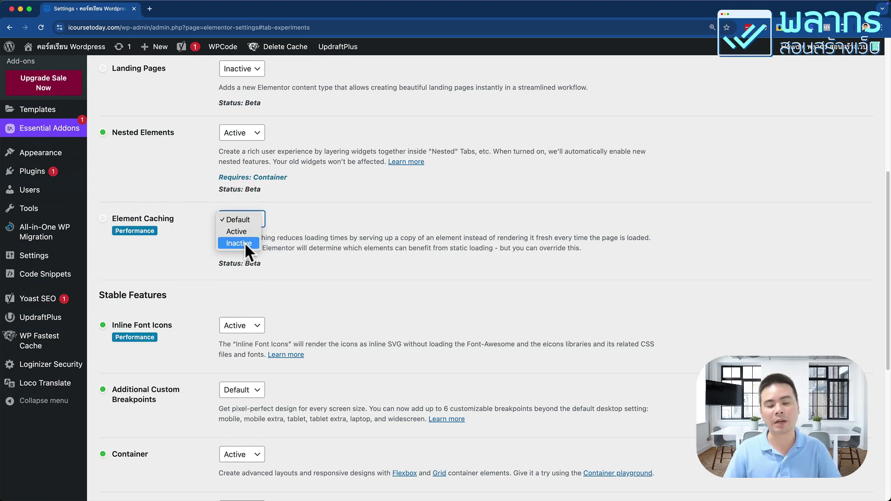
pyautogui.click(298, 224)
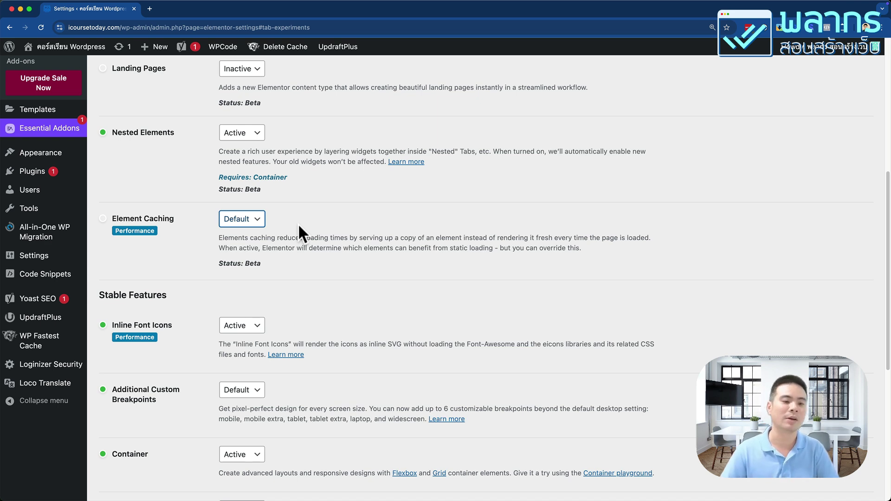
pyautogui.click(246, 220)
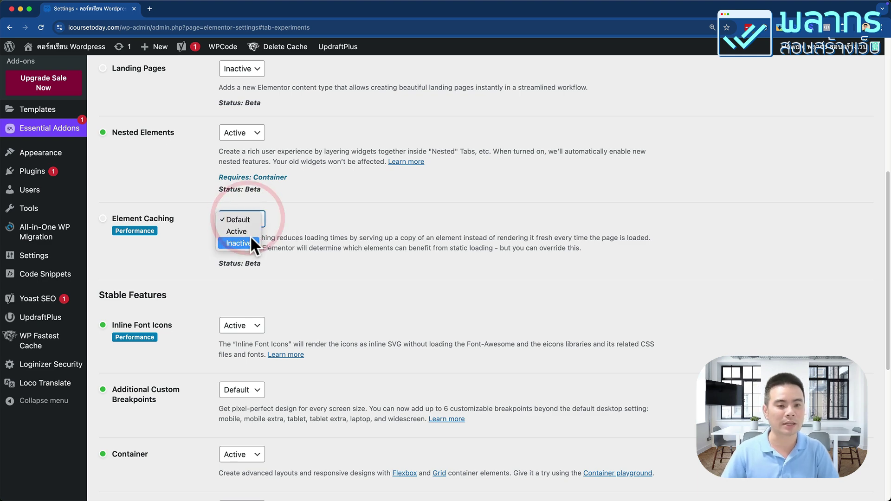
pyautogui.click(251, 239)
pyautogui.scroll(-6, 325, 308)
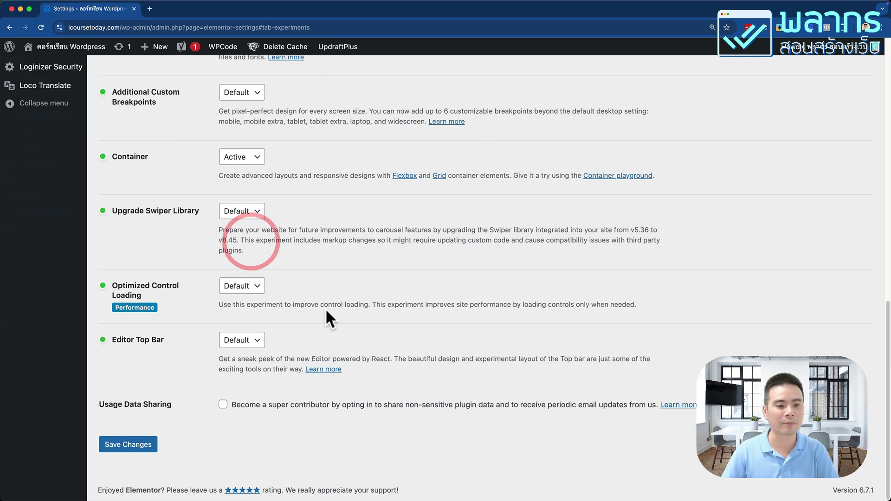
pyautogui.click(130, 449)
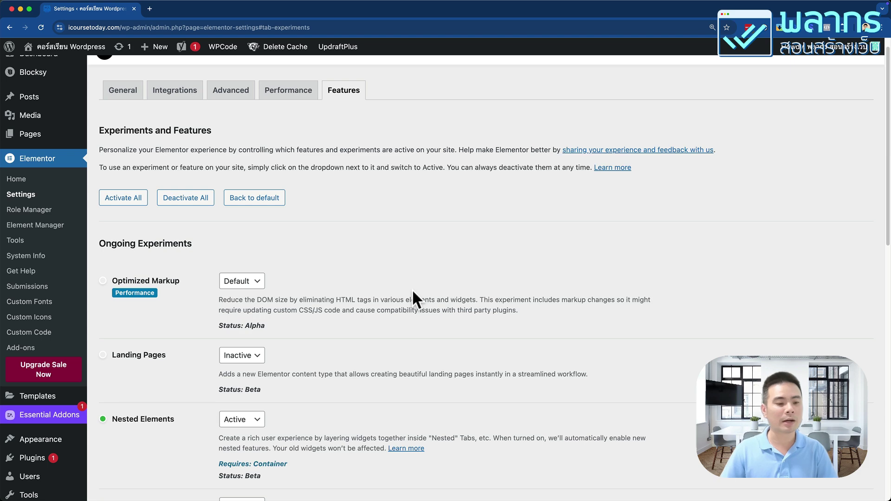
pyautogui.scroll(-3, 408, 291)
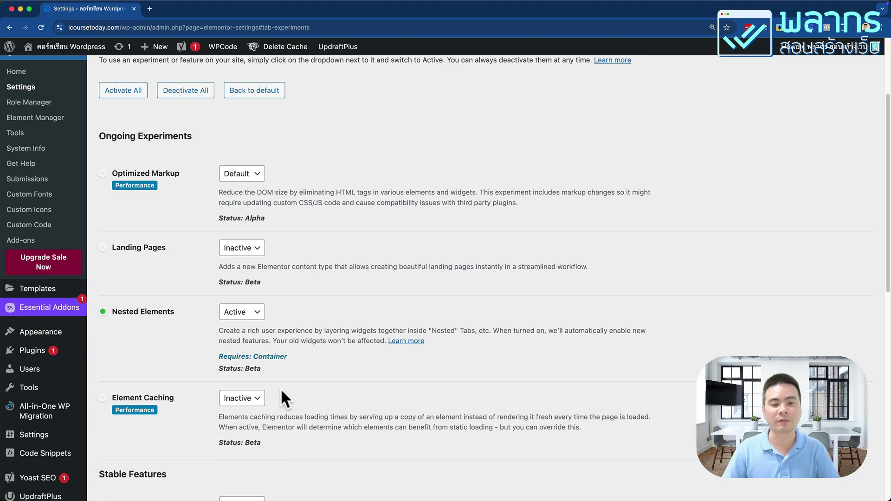
pyautogui.scroll(3, 281, 390)
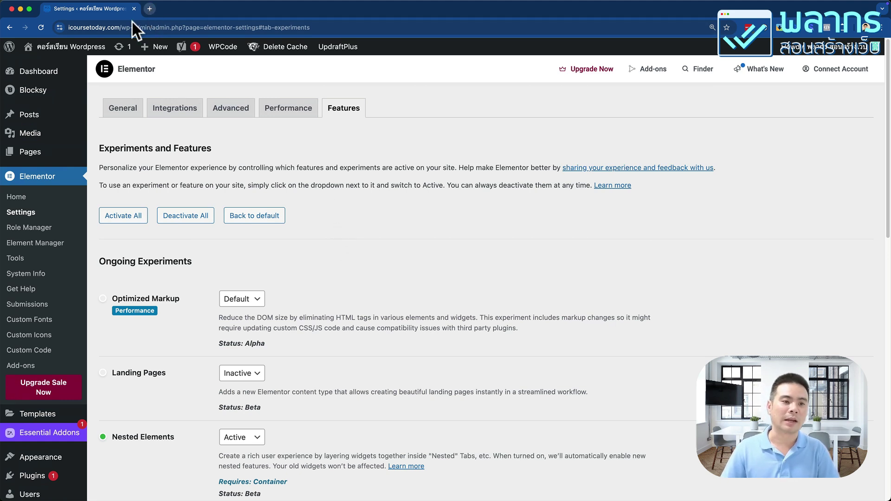
# Step: Open the site's home page in a new browser tab and reload it to check the logged-in view
pyautogui.moveTo(70, 47)
pyautogui.rightClick(70, 67)
pyautogui.click(83, 70)
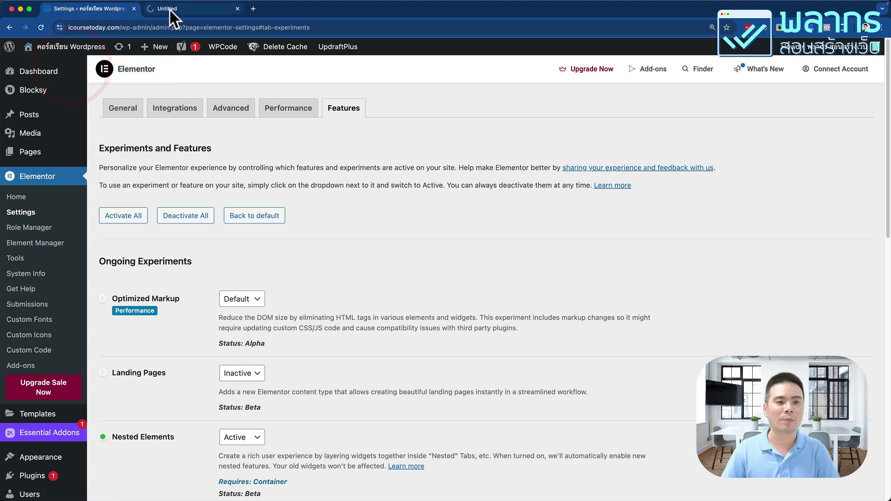
pyautogui.click(170, 11)
pyautogui.click(40, 27)
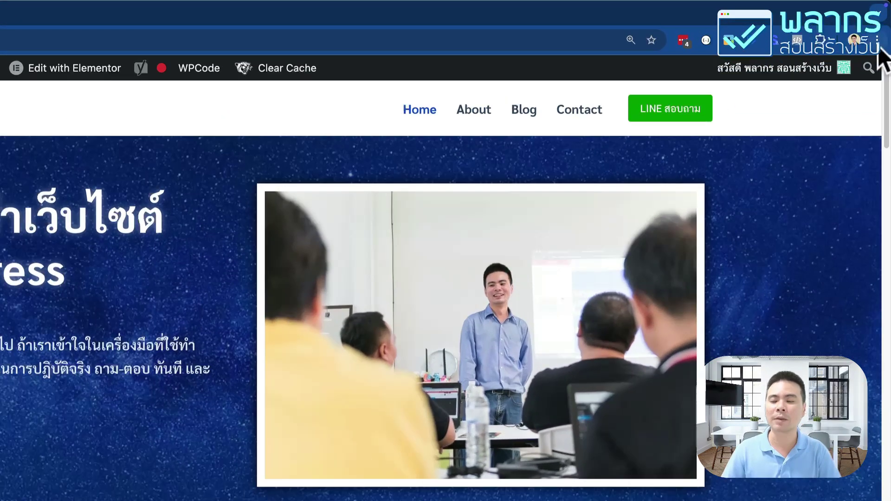
# Step: Load icoursetoday.com in a new incognito window, reload it to check the loading speed, and close the window
pyautogui.click(882, 27)
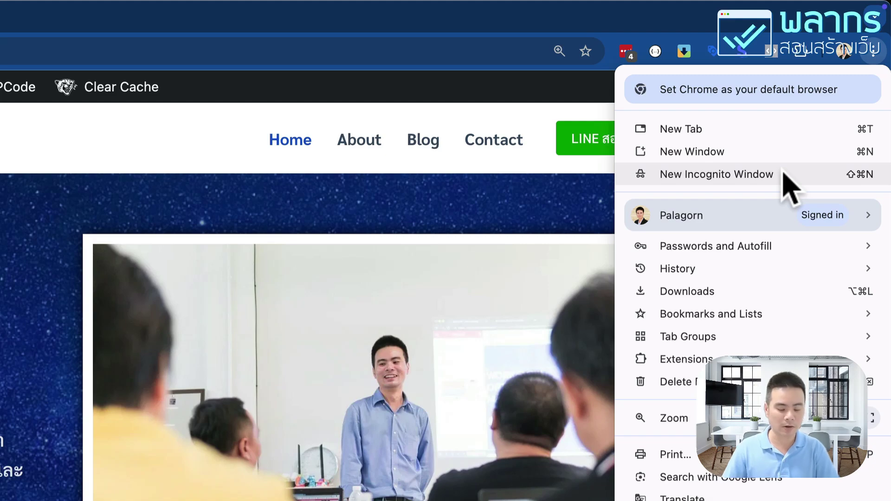
pyautogui.click(743, 176)
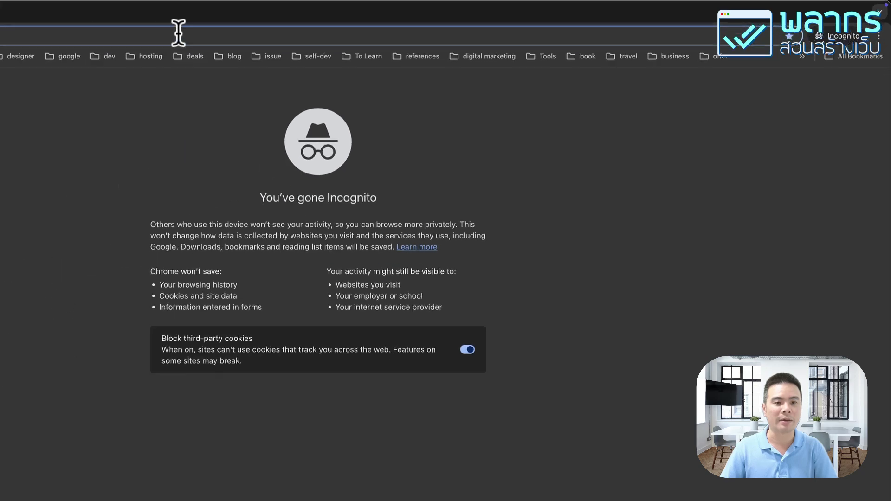
pyautogui.click(178, 33)
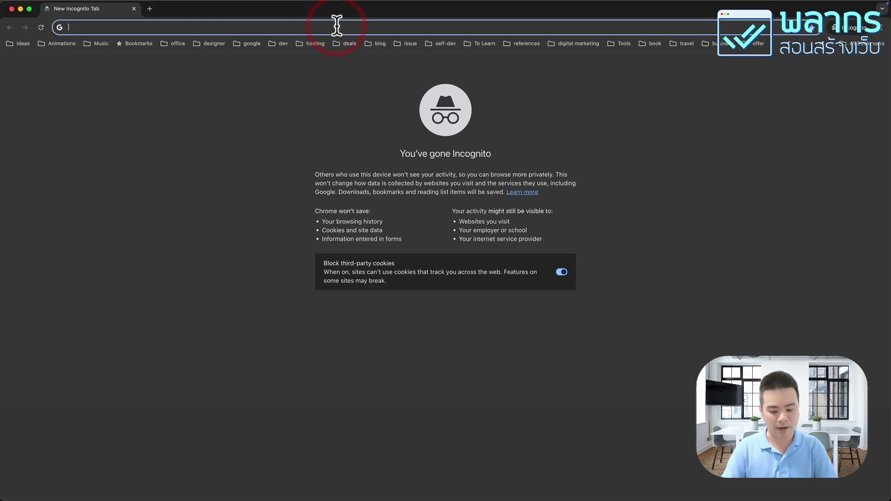
pyautogui.write('icoursetoday.com')
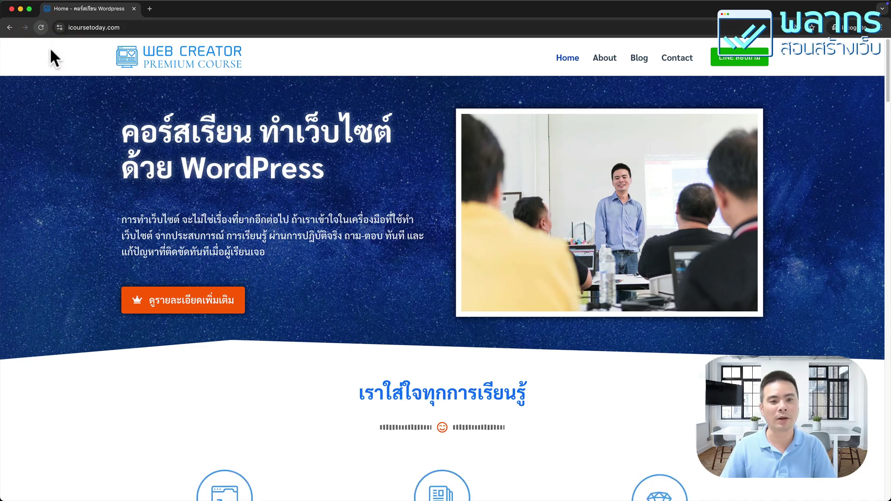
pyautogui.click(39, 26)
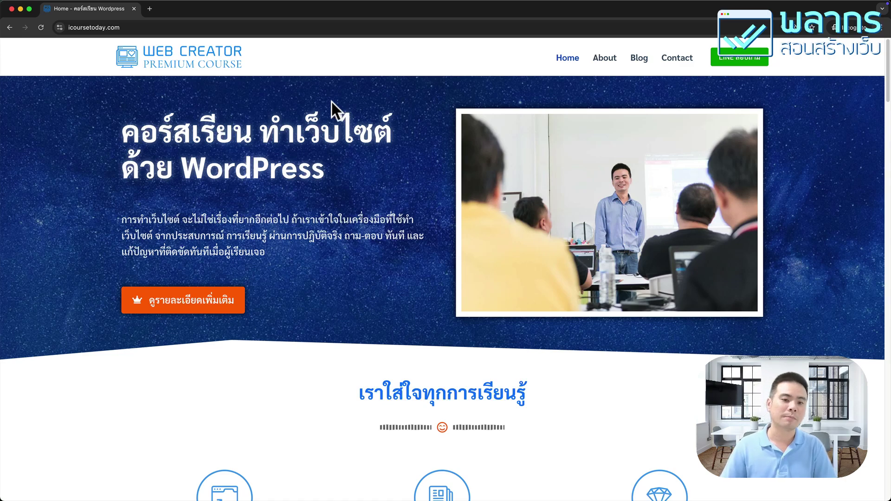
pyautogui.click(11, 8)
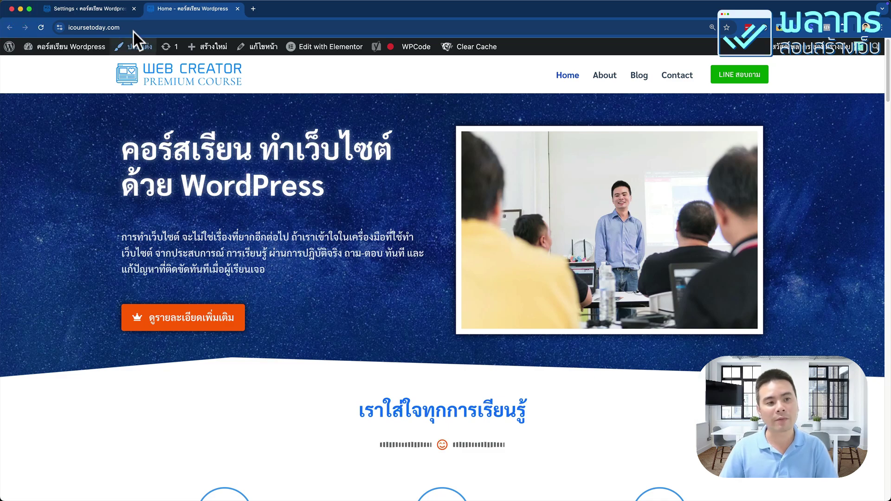
# Step: Return to the Elementor settings page and examine the Delete Cache options of WP Fastest Cache
pyautogui.click(107, 8)
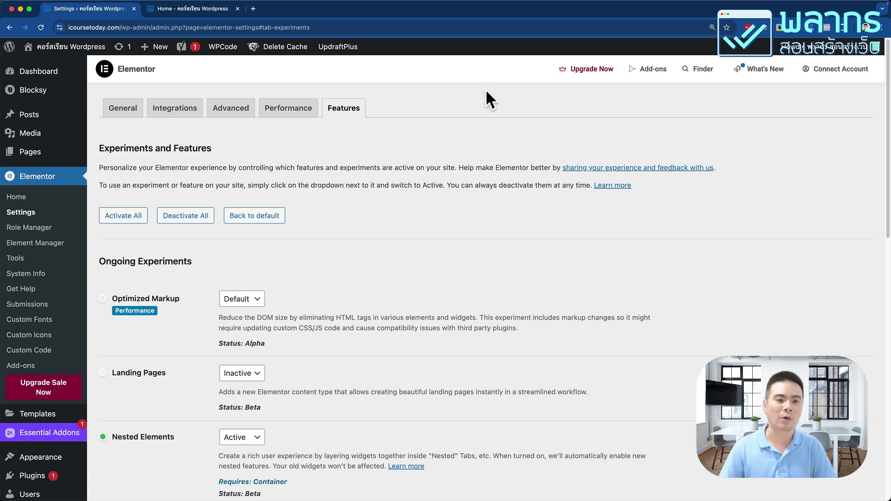
pyautogui.moveTo(275, 52)
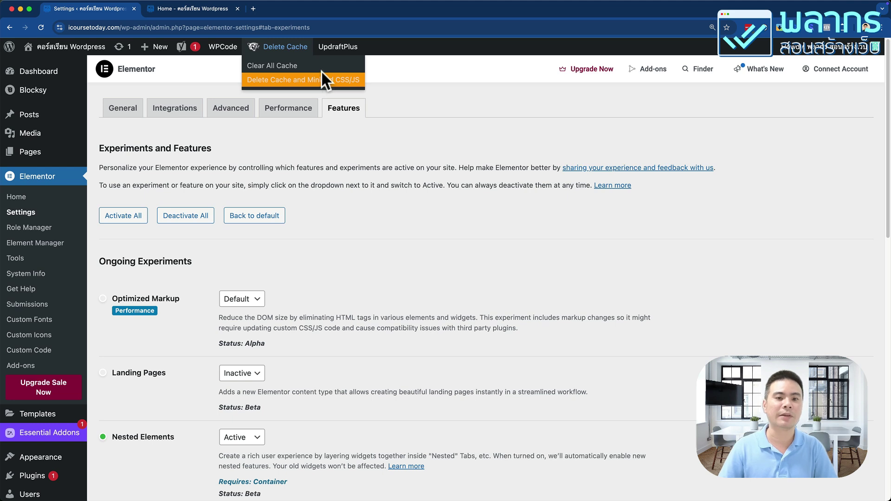
pyautogui.click(387, 65)
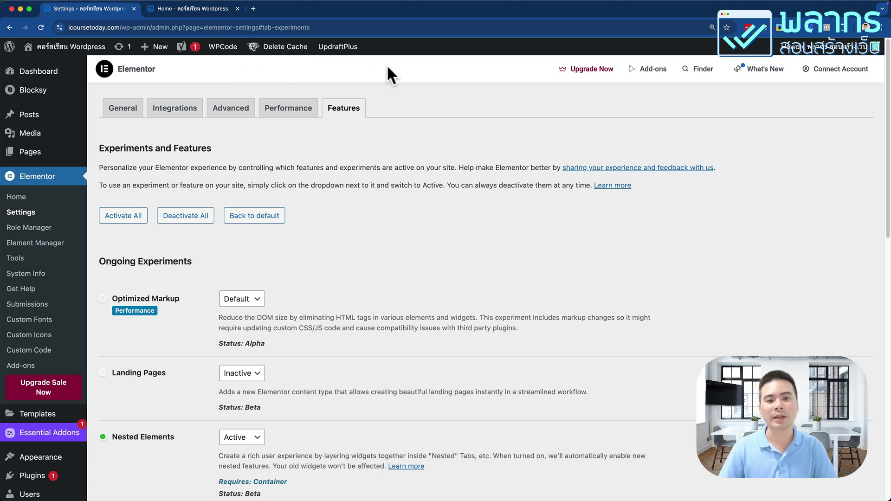